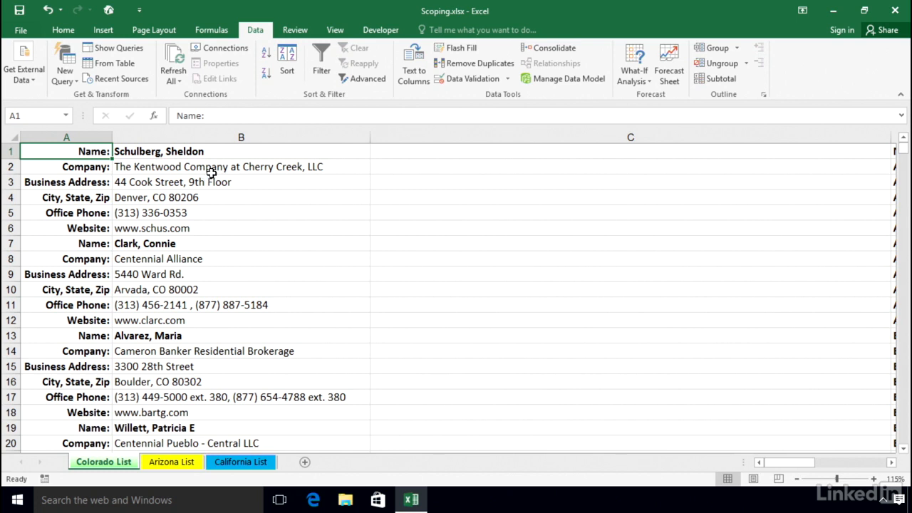
# Look over the two-column list in columns A and B, and narrow column C to bring the table starting in column D alongside it.
pyautogui.click(241, 151)
pyautogui.scroll(-2, 241, 276)
pyautogui.scroll(-3, 242, 276)
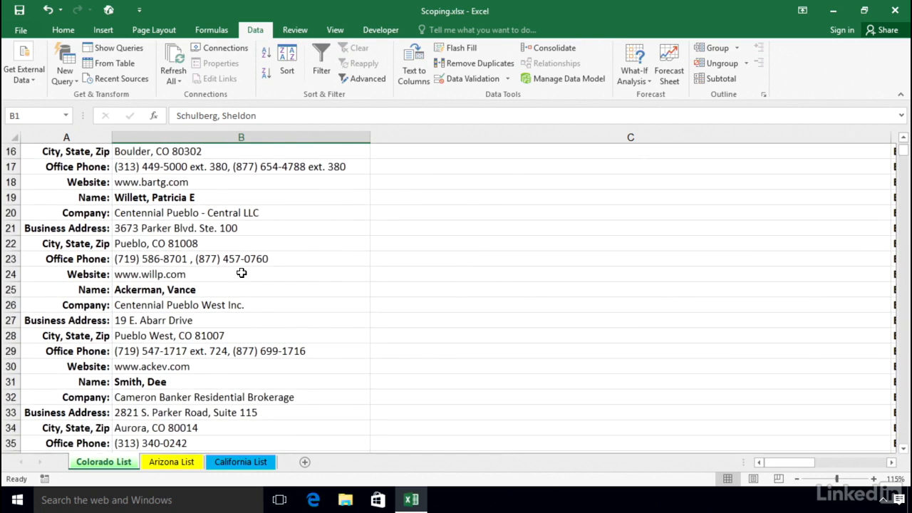
pyautogui.scroll(-1, 242, 273)
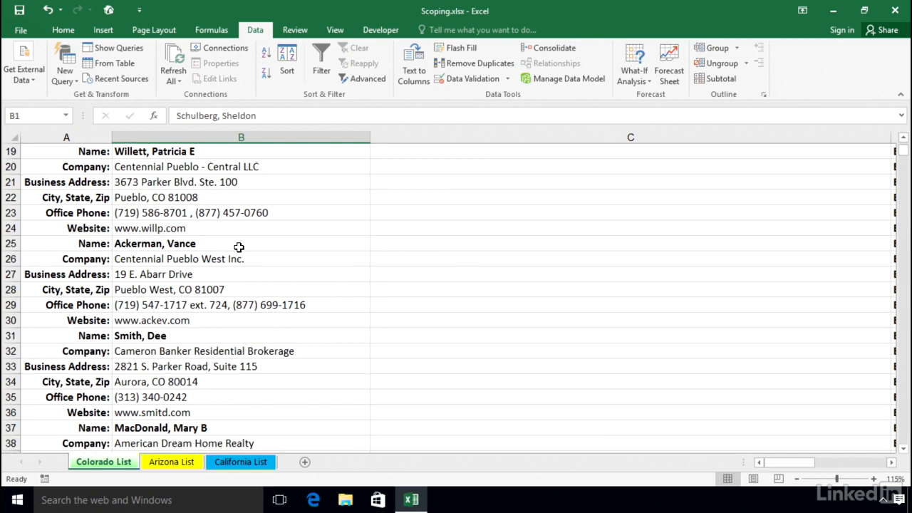
pyautogui.scroll(6, 238, 246)
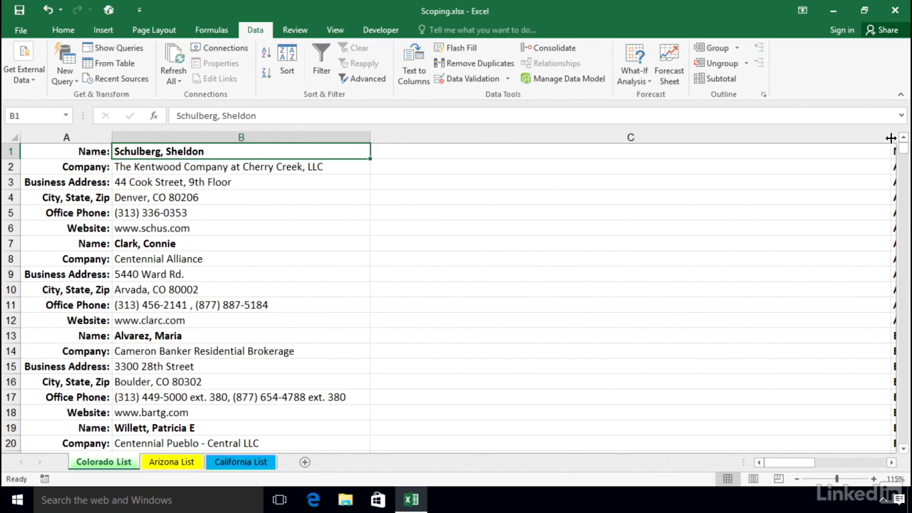
pyautogui.moveTo(890, 138); pyautogui.dragTo(391, 136)
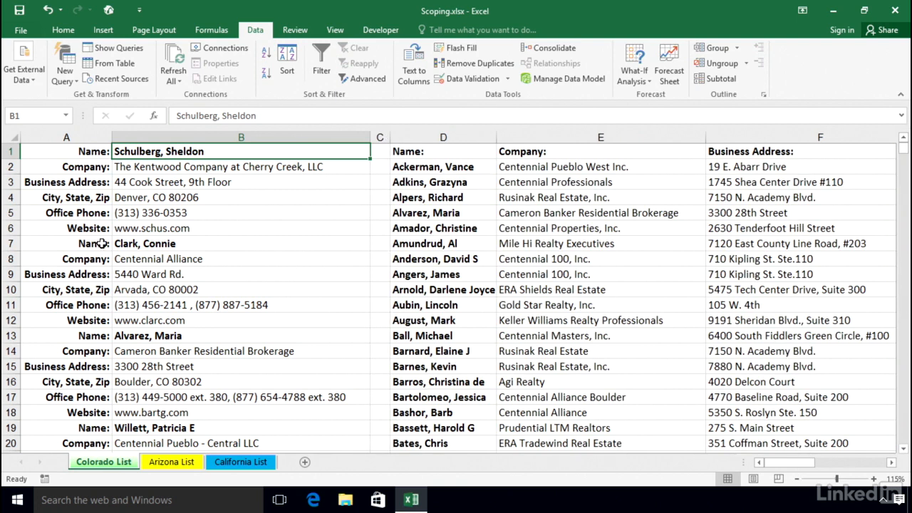
# Compare the record stacked in B13:B18 with its one-row version in D5:I5 and the table's column headings.
pyautogui.scroll(-1, 98, 250)
pyautogui.scroll(1, 97, 251)
pyautogui.moveTo(152, 339); pyautogui.dragTo(156, 412)
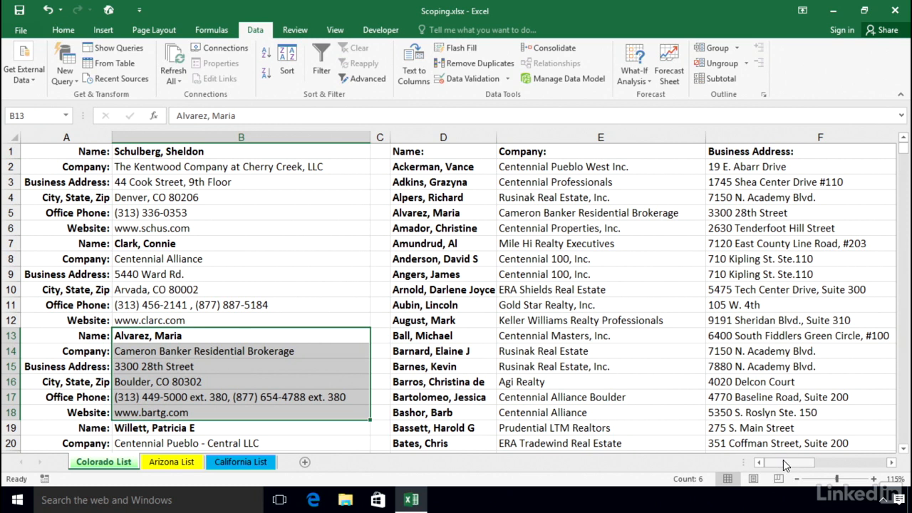
pyautogui.moveTo(417, 216); pyautogui.dragTo(677, 214)
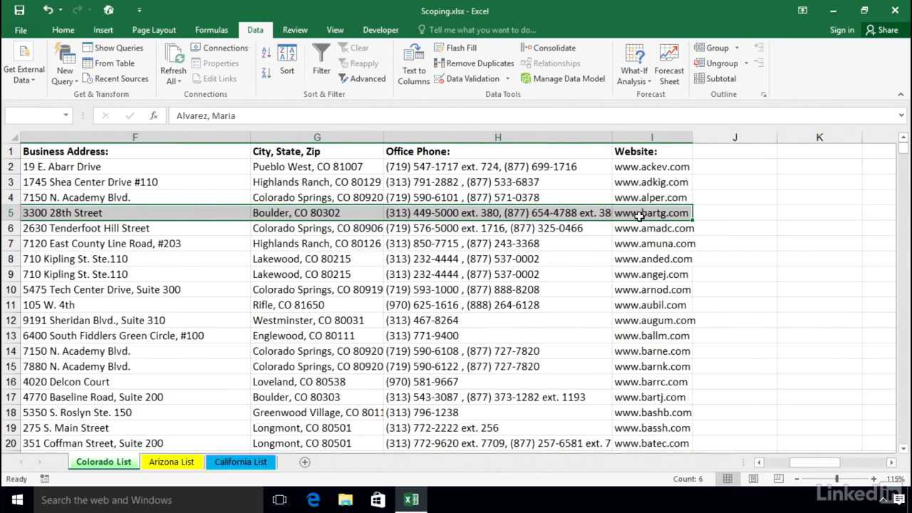
pyautogui.moveTo(822, 465); pyautogui.dragTo(801, 463)
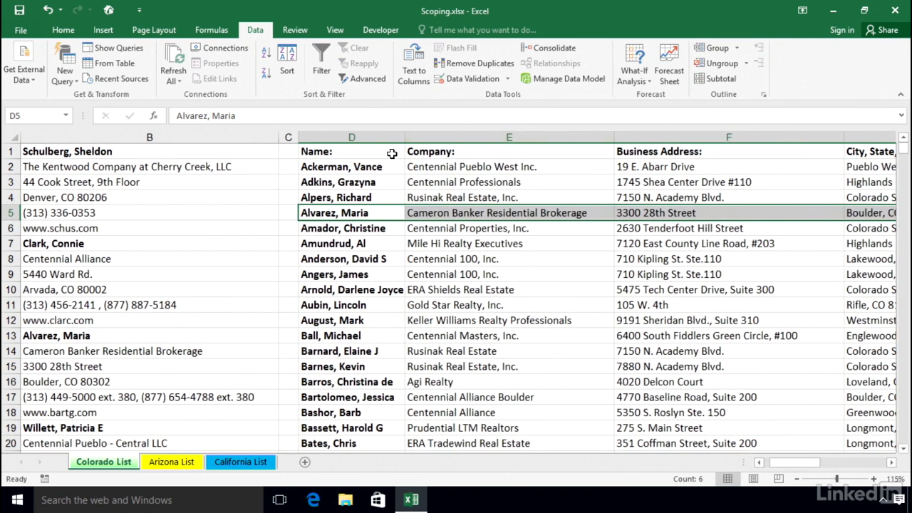
pyautogui.click(366, 154)
pyautogui.moveTo(793, 464); pyautogui.dragTo(789, 464)
pyautogui.click(248, 258)
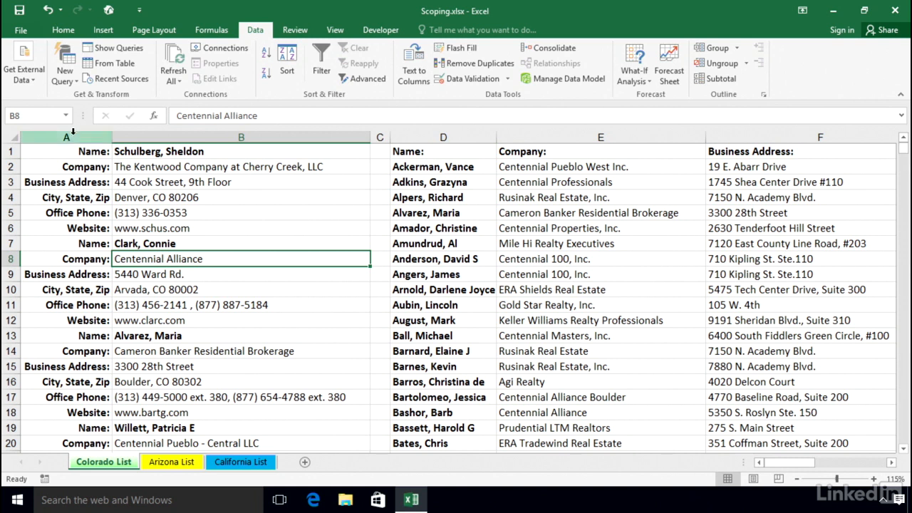
# Check the labels at the start of the two-column list and its last record in rows 2395 to 2400.
pyautogui.click(50, 151)
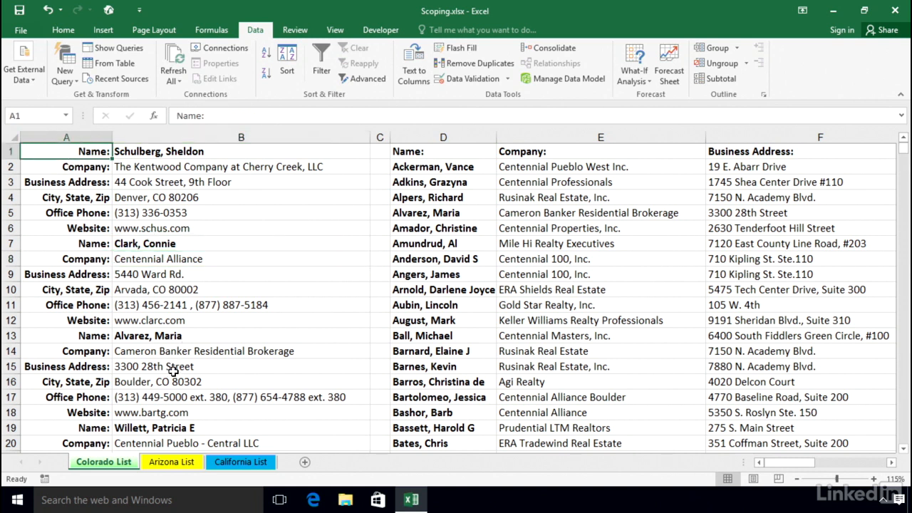
pyautogui.click(155, 179)
pyautogui.click(62, 150)
pyautogui.click(122, 181)
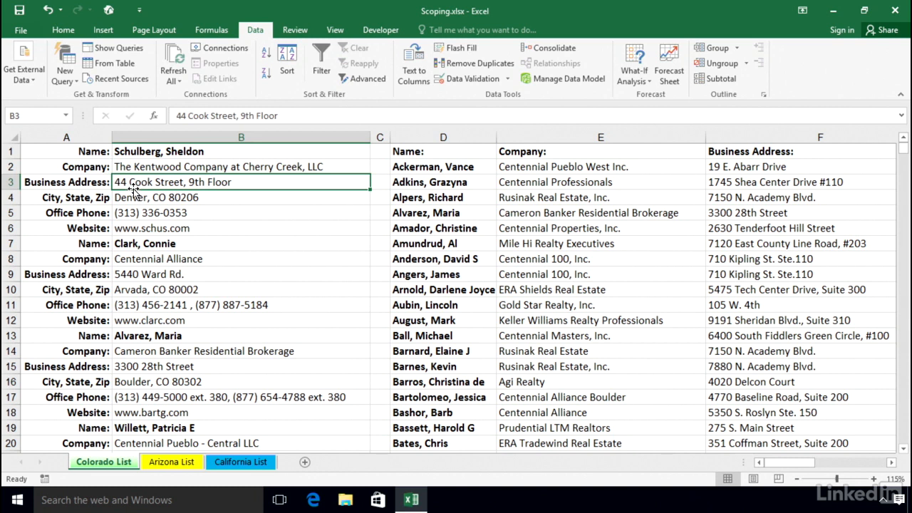
pyautogui.hotkey('ctrl', 'Down')
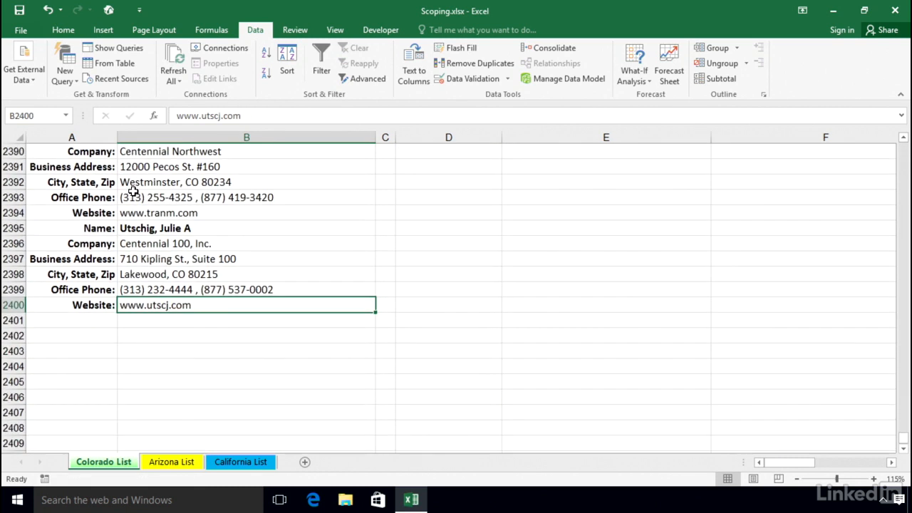
pyautogui.scroll(-1, 218, 350)
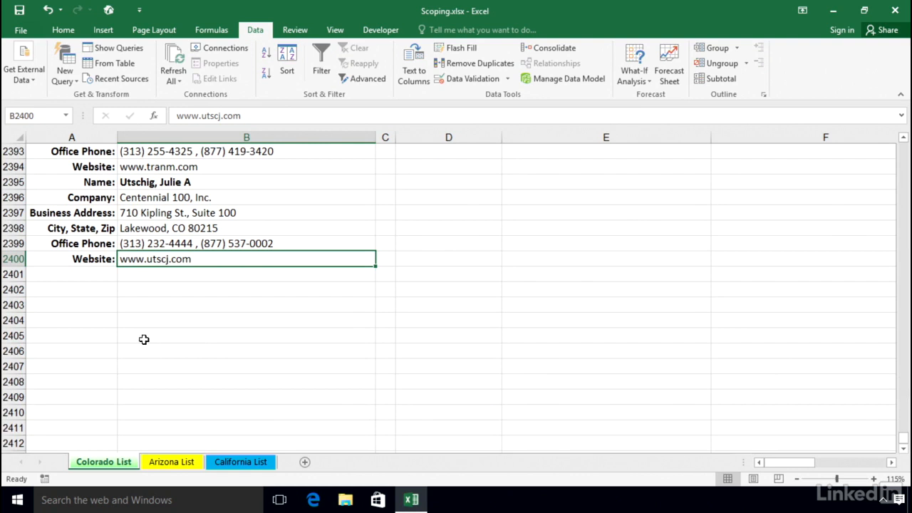
pyautogui.click(90, 182)
pyautogui.moveTo(91, 182); pyautogui.dragTo(79, 259)
pyautogui.click(132, 259)
# Return to cell A1 and widen column C between the stacked list and the table.
pyautogui.hotkey('ctrl', 'Up')
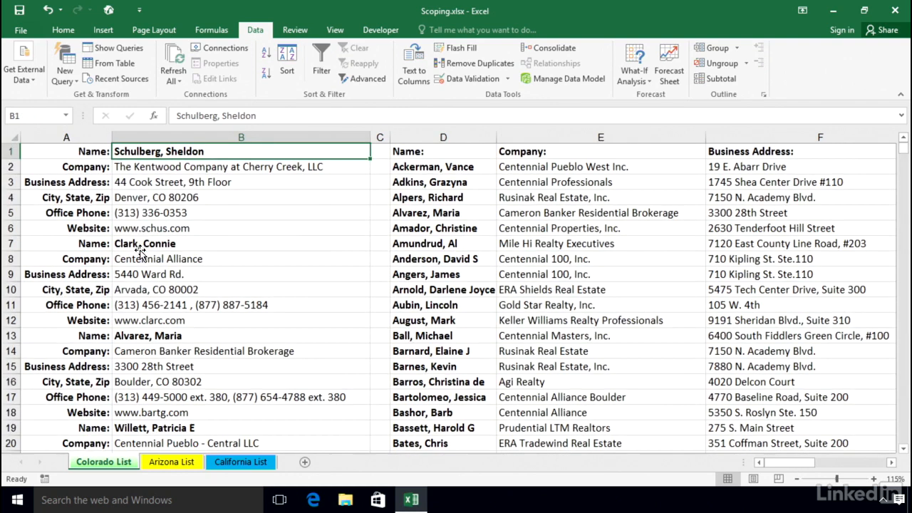
pyautogui.click(83, 152)
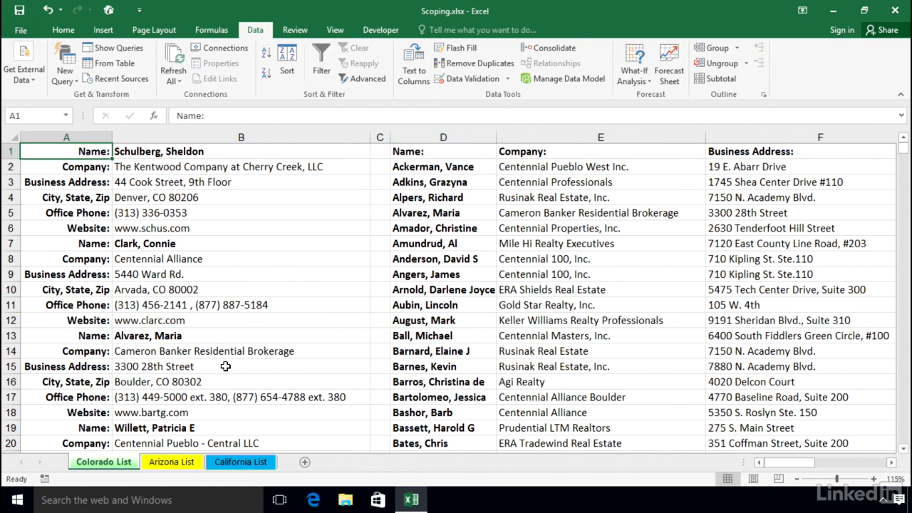
pyautogui.moveTo(390, 137); pyautogui.dragTo(487, 136)
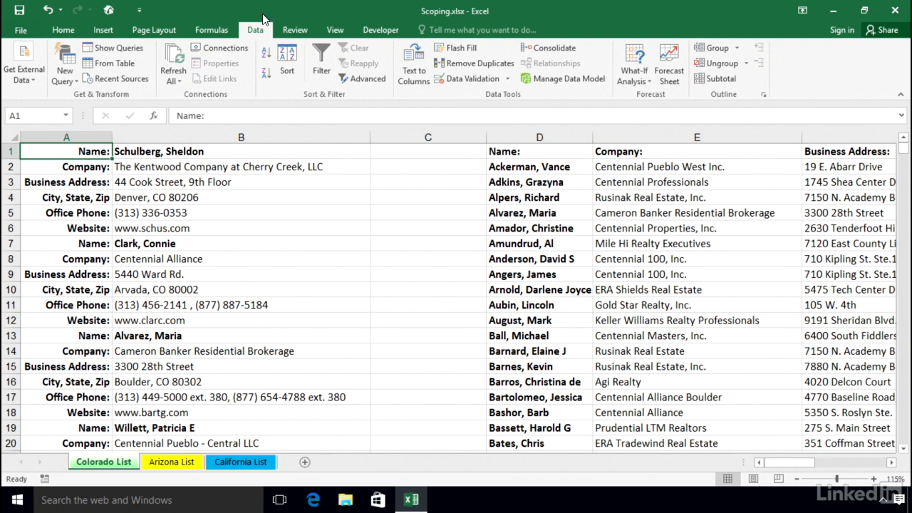
# Sort the two-column list from A to Z by the labels in column A and inspect the first sorted rows.
pyautogui.click(266, 55)
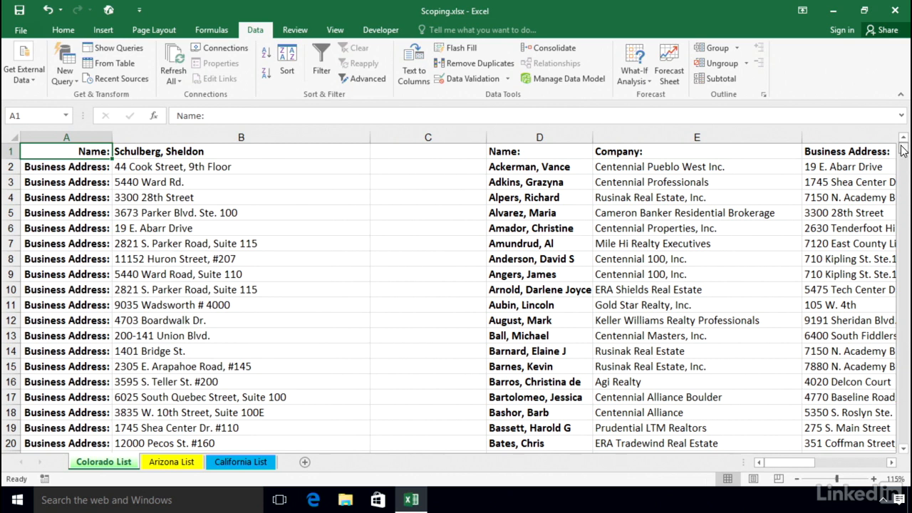
pyautogui.moveTo(903, 150)
pyautogui.mouseDown()
pyautogui.moveTo(900, 262)
pyautogui.moveTo(895, 141)
pyautogui.mouseUp()
pyautogui.click(126, 166)
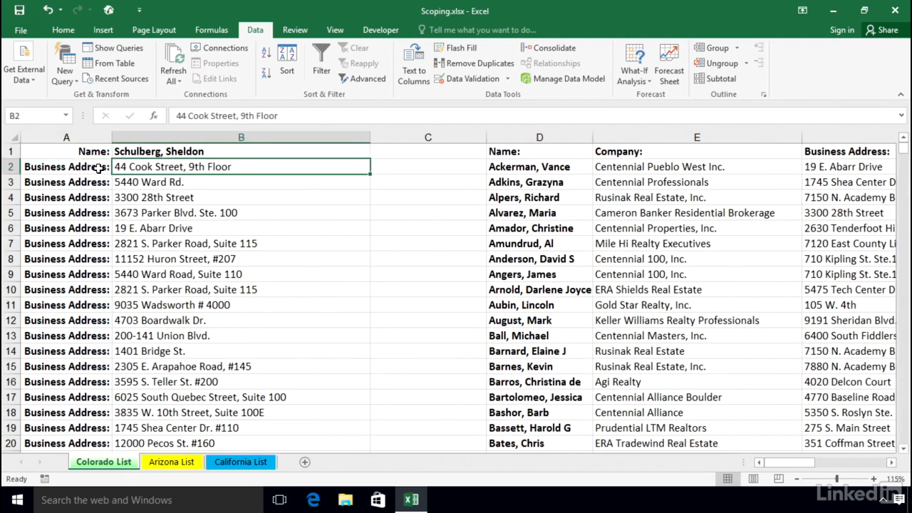
pyautogui.click(97, 168)
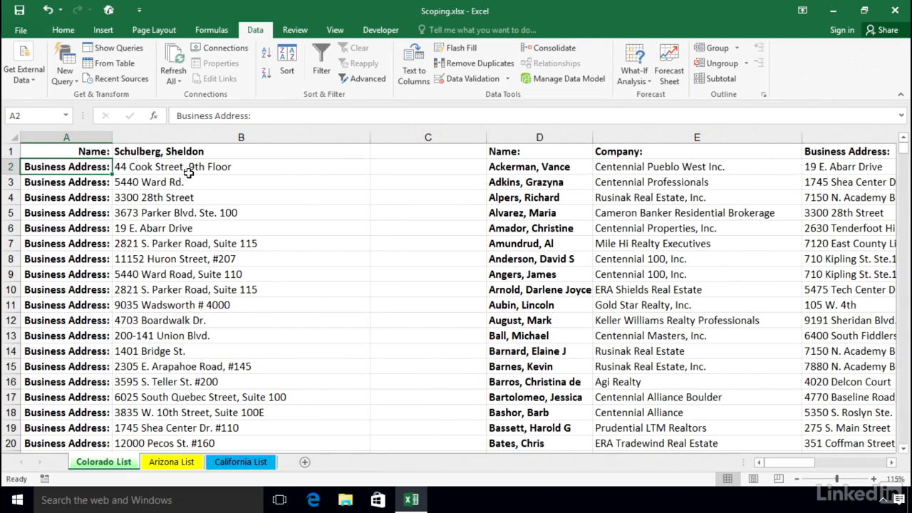
# Undo the ascending sort of the two-column list.
pyautogui.hotkey('ctrl', 'z')
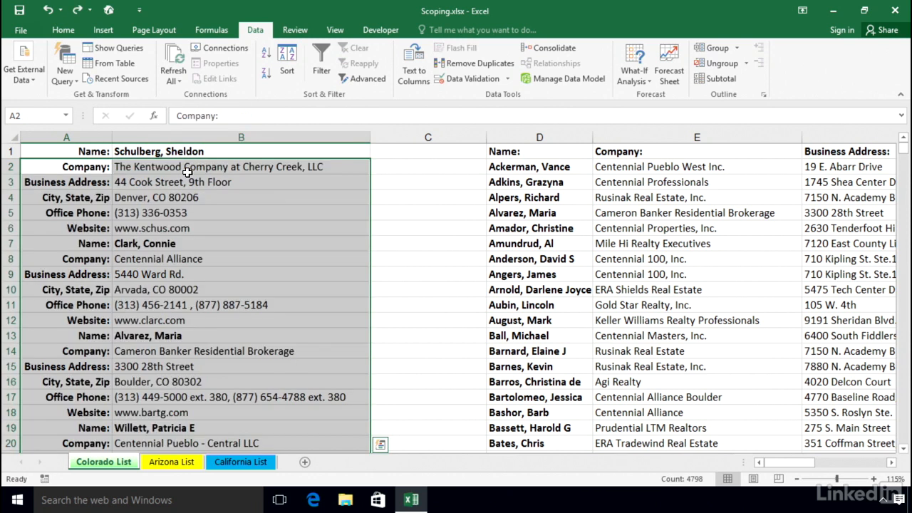
pyautogui.click(199, 178)
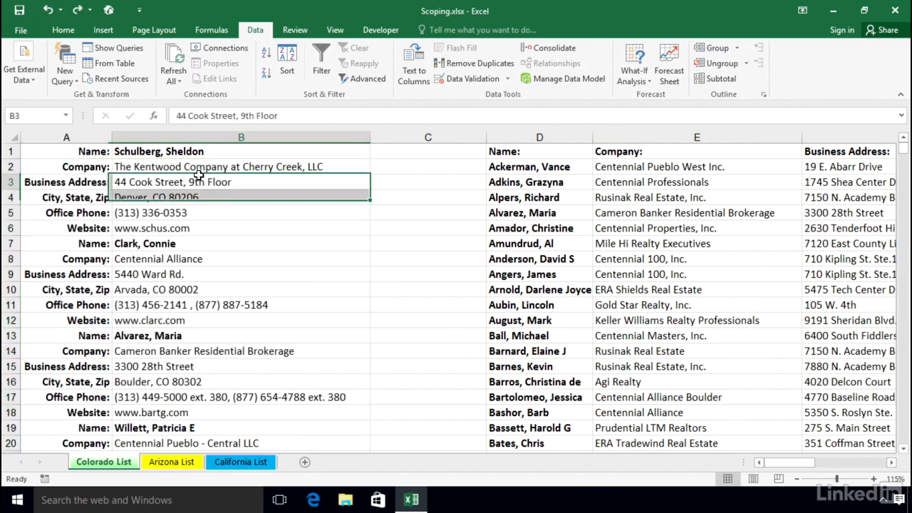
# Turn on filtering for the two-column list and filter column A to only the "Name:" rows.
pyautogui.click(149, 196)
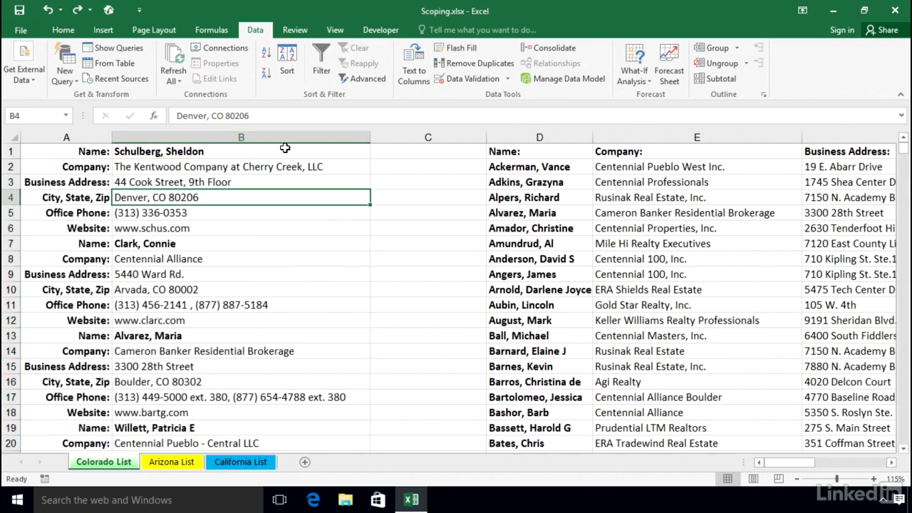
pyautogui.click(322, 51)
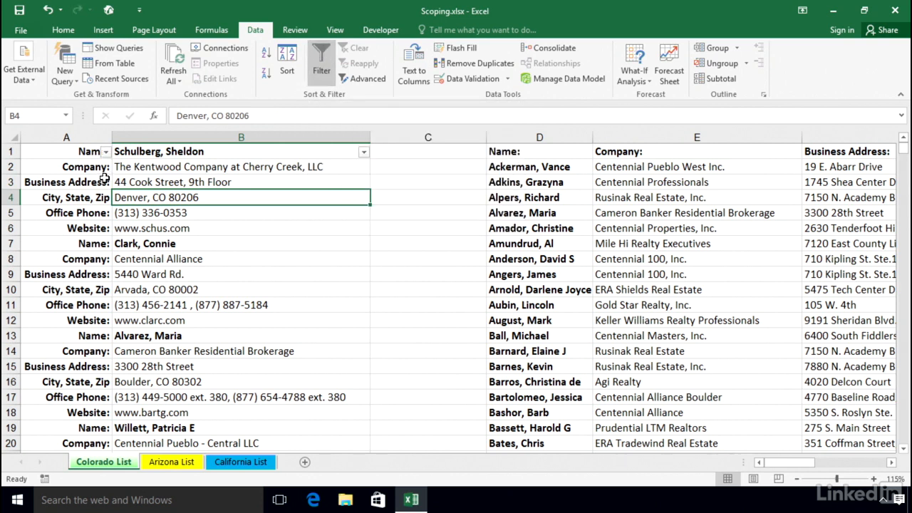
pyautogui.click(105, 152)
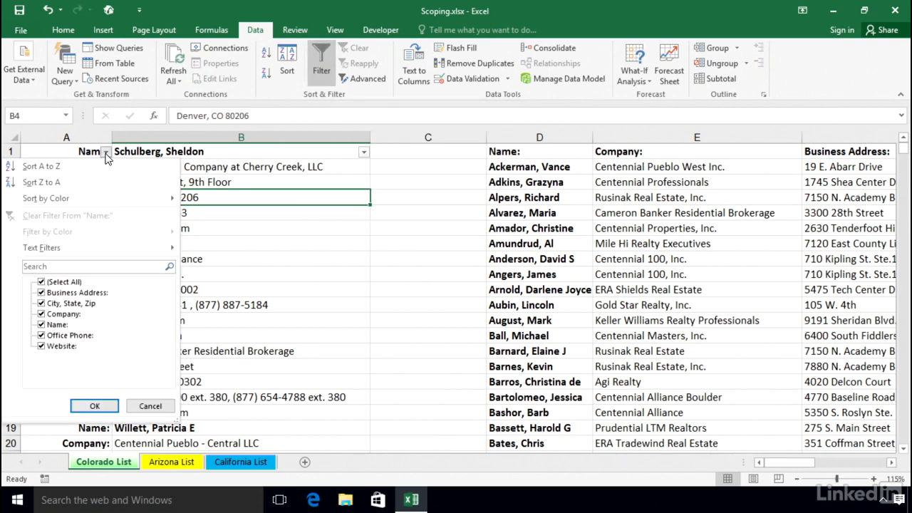
pyautogui.click(42, 282)
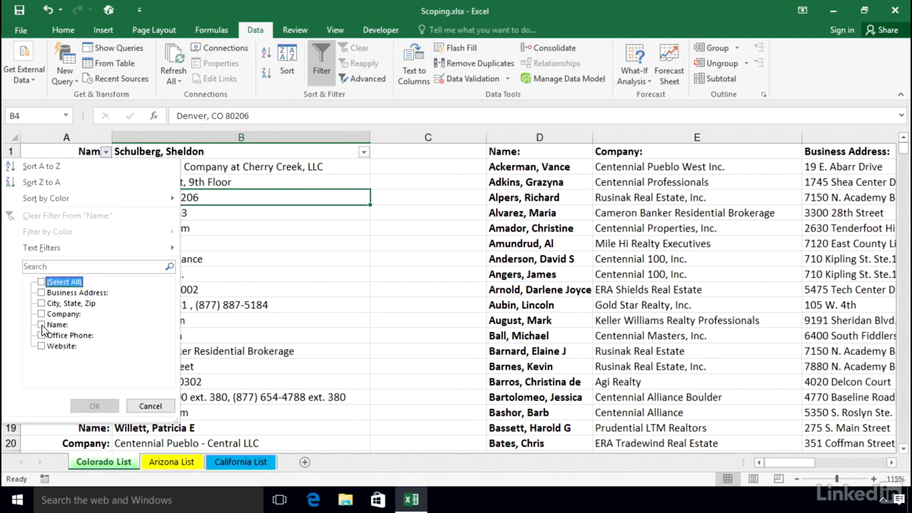
pyautogui.click(41, 326)
pyautogui.click(84, 402)
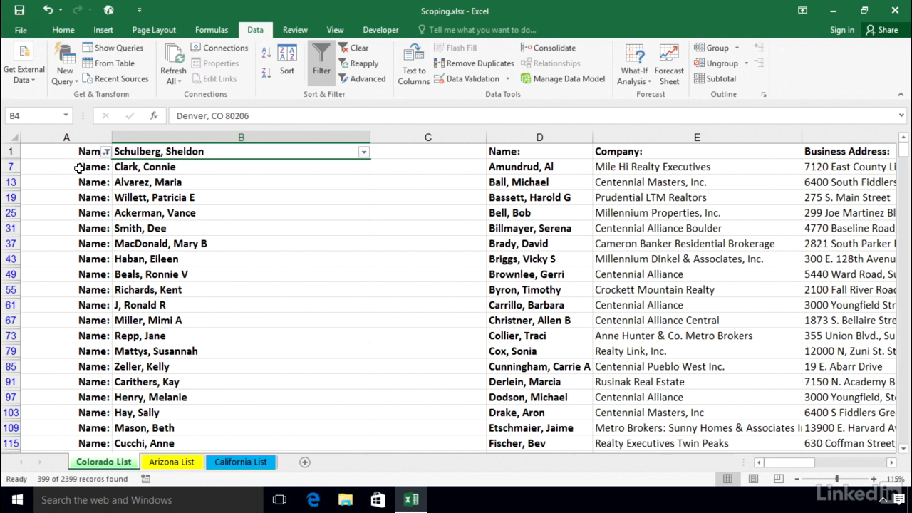
# Review the filtered "Name:" rows further down the list and go back to row 1.
pyautogui.scroll(-7, 189, 184)
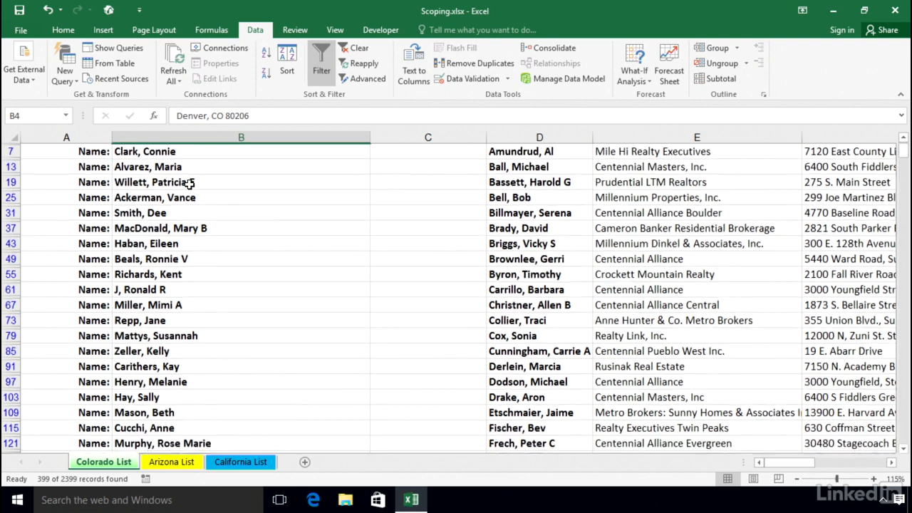
pyautogui.scroll(-11, 207, 388)
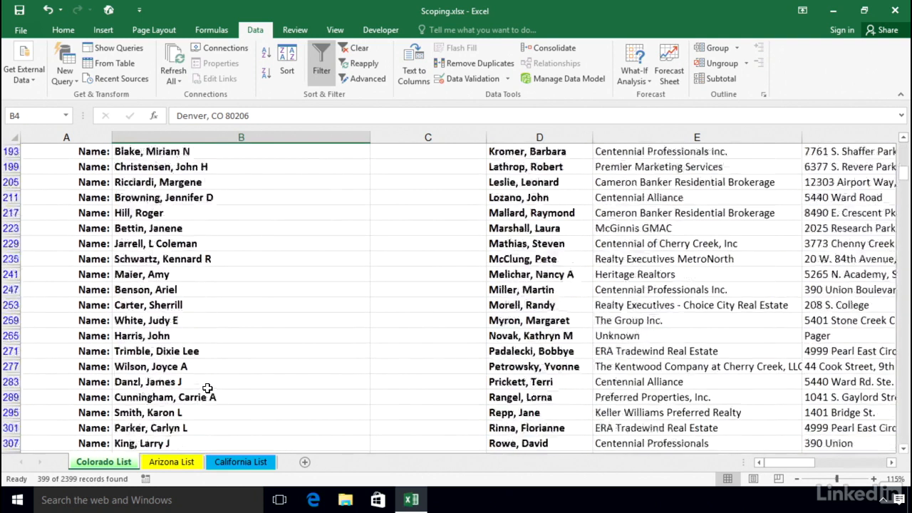
pyautogui.scroll(-6, 204, 382)
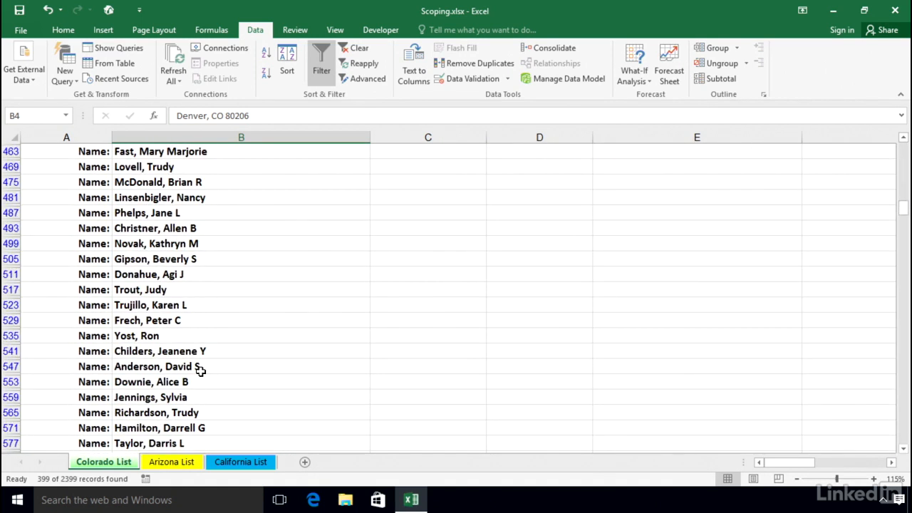
pyautogui.scroll(-2, 200, 369)
pyautogui.scroll(5, 198, 368)
pyautogui.scroll(12, 196, 366)
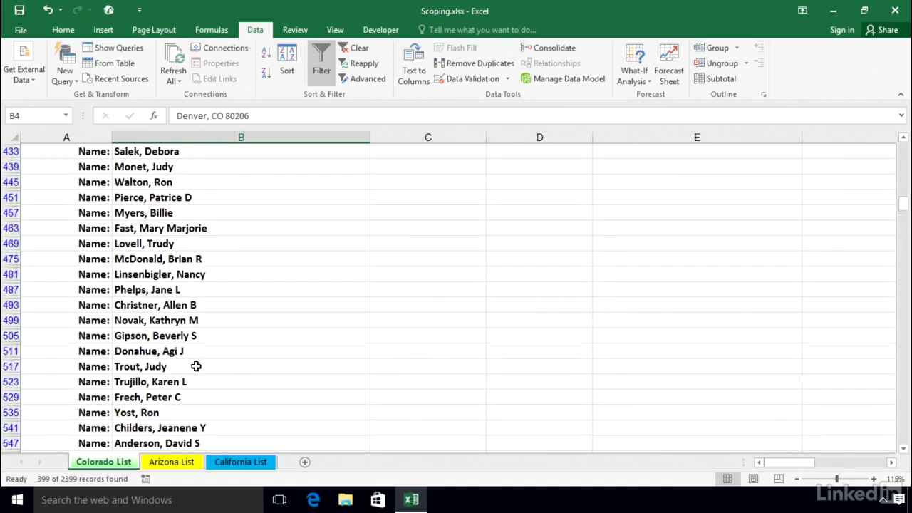
pyautogui.scroll(15, 195, 366)
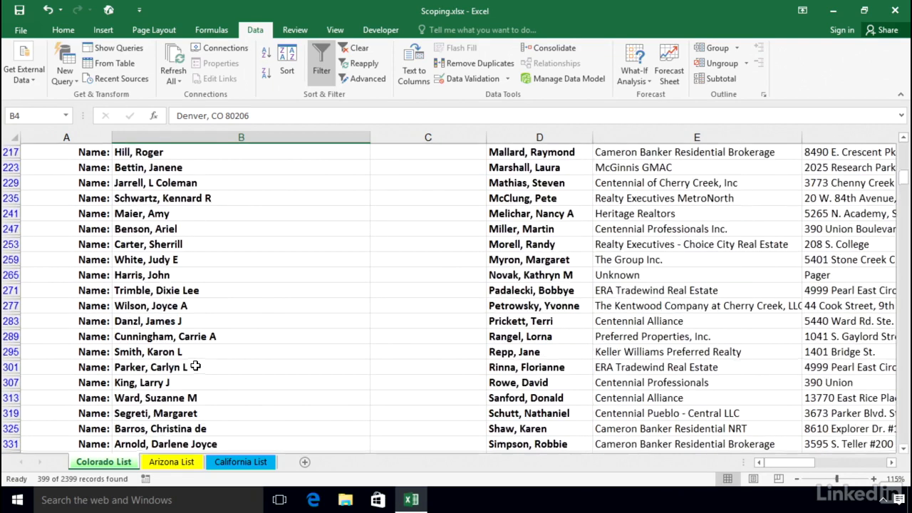
pyautogui.scroll(1, 195, 366)
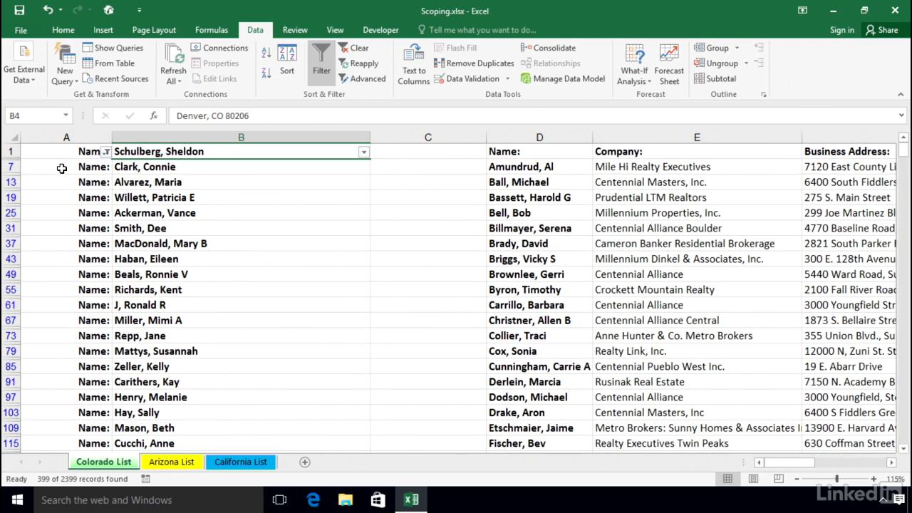
# Turn off filtering to show all rows of the two-column list.
pyautogui.click(320, 56)
pyautogui.click(320, 53)
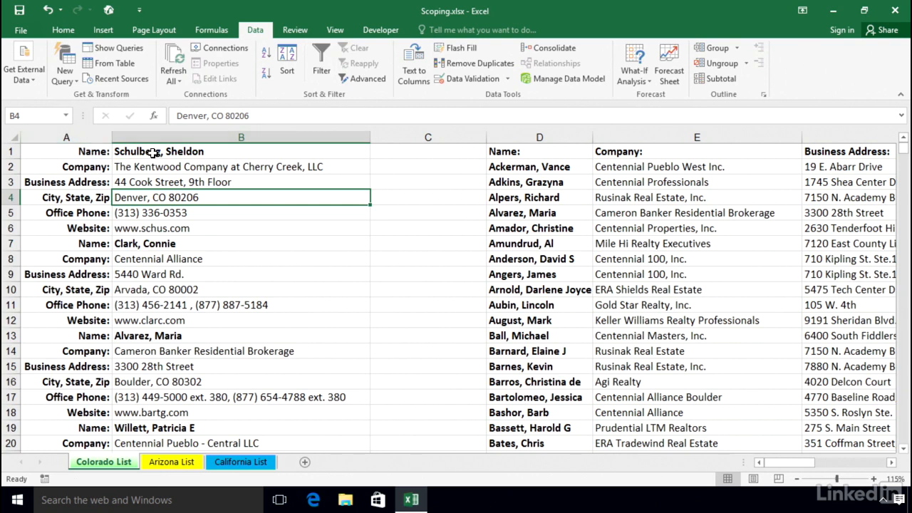
# Step through the first record's fields in column B and select its six values in B1:B6.
pyautogui.click(153, 153)
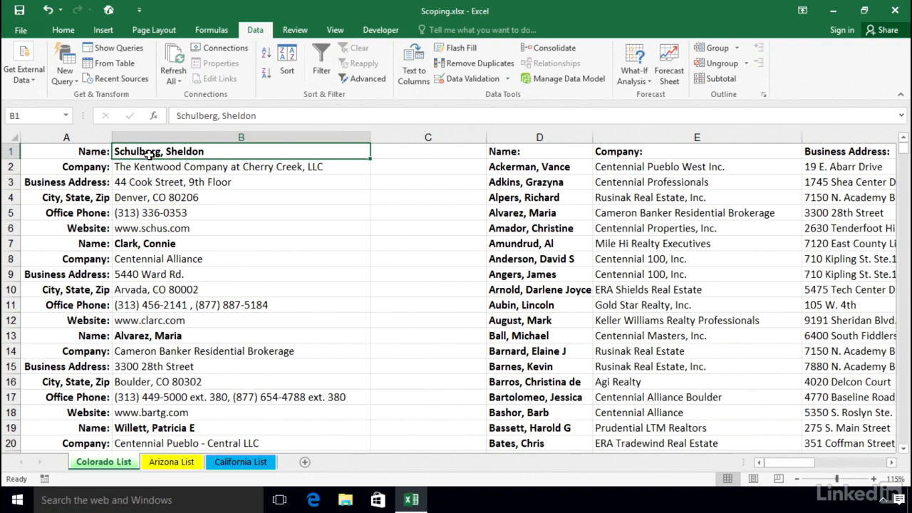
pyautogui.click(154, 167)
pyautogui.click(156, 181)
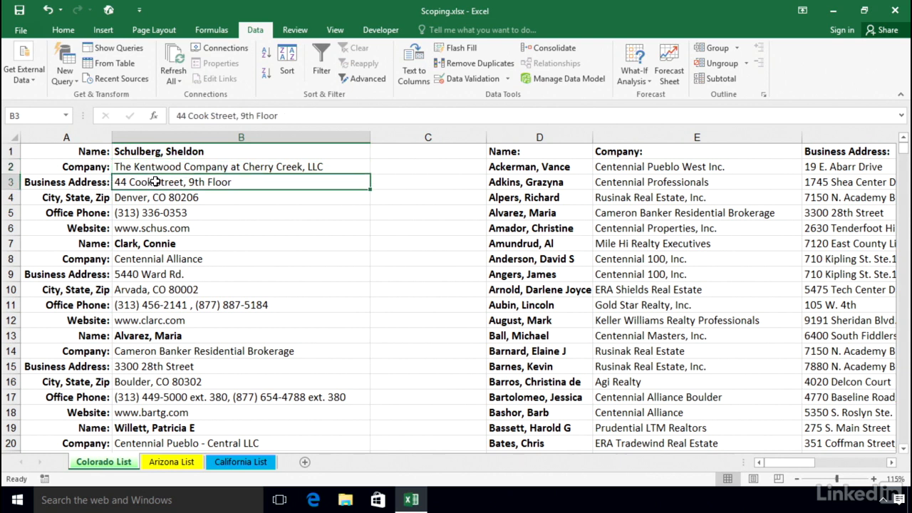
pyautogui.click(157, 197)
pyautogui.moveTo(162, 152); pyautogui.dragTo(164, 229)
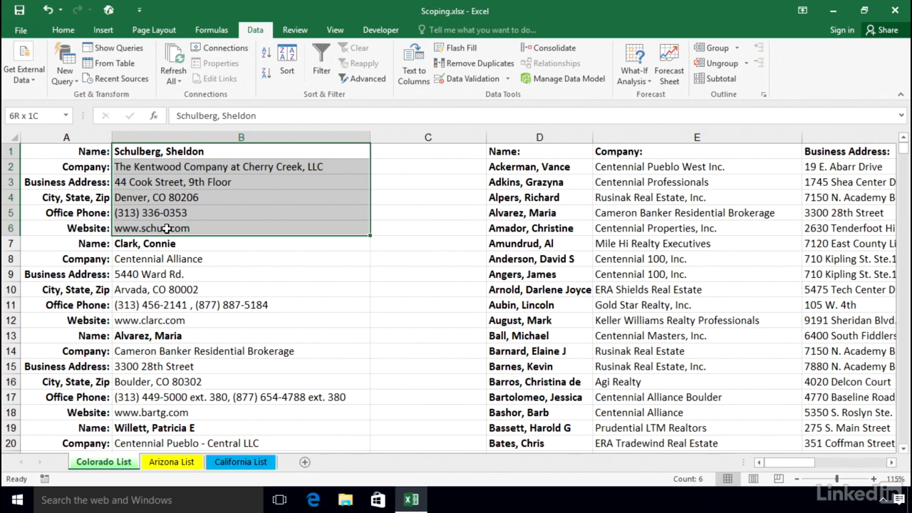
# Highlight the first three records' values in B1:B18 and examine the first record's name pair in A1:B1 and company in B2.
pyautogui.moveTo(166, 229); pyautogui.dragTo(158, 407)
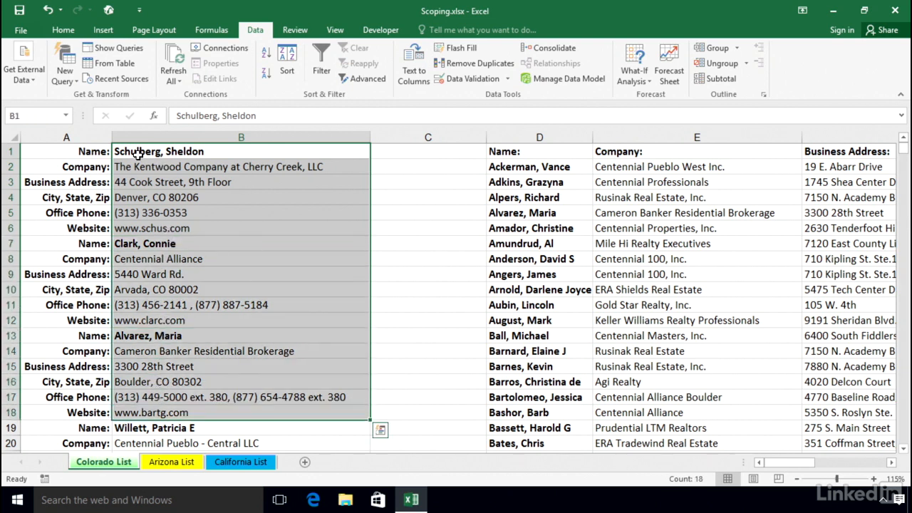
pyautogui.click(137, 153)
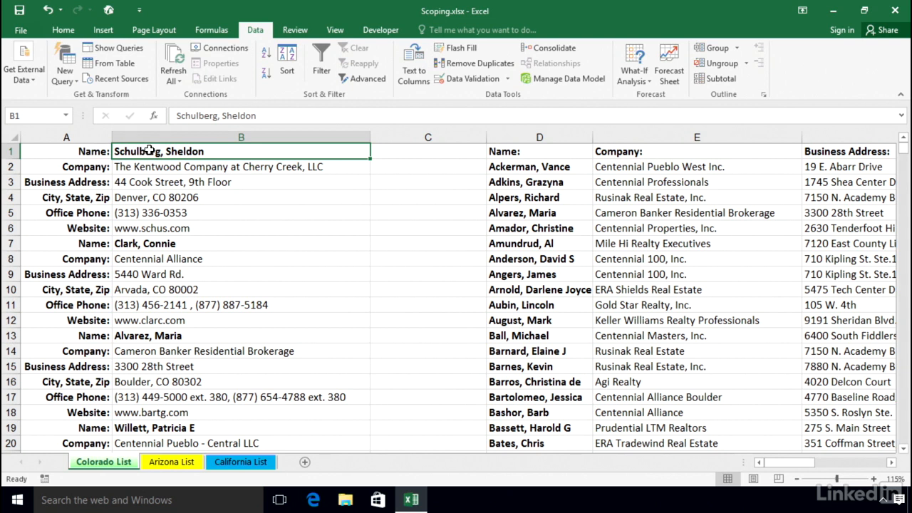
pyautogui.click(73, 150)
pyautogui.moveTo(73, 150); pyautogui.dragTo(142, 149)
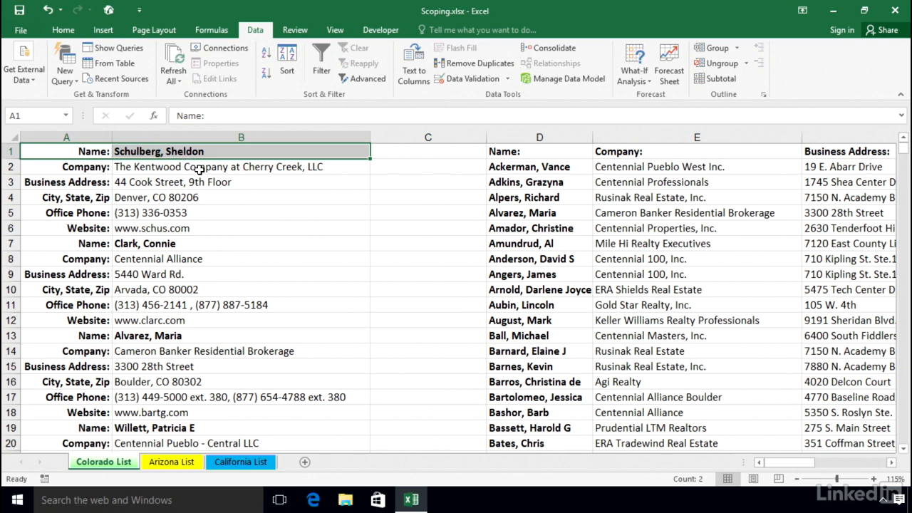
pyautogui.click(198, 167)
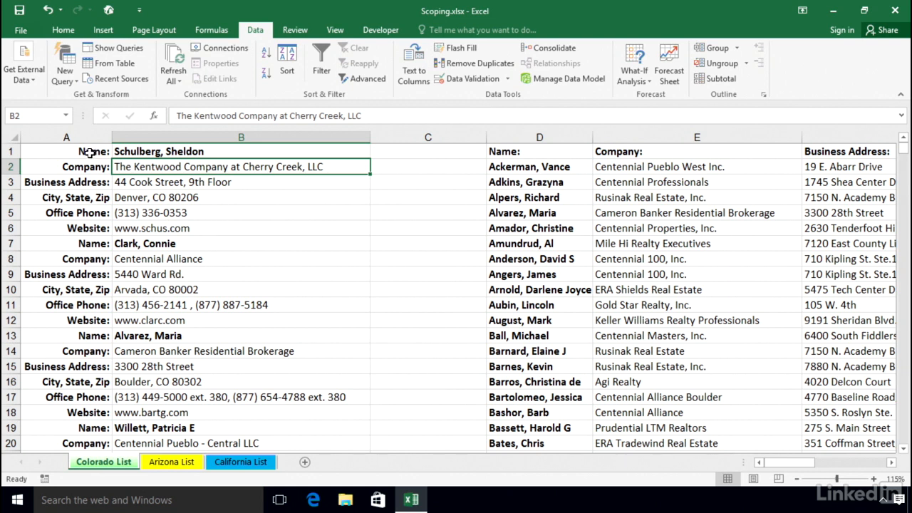
# Highlight the first record's labels and values in A1:B6 and return to its name value in B1.
pyautogui.moveTo(87, 152); pyautogui.dragTo(205, 228)
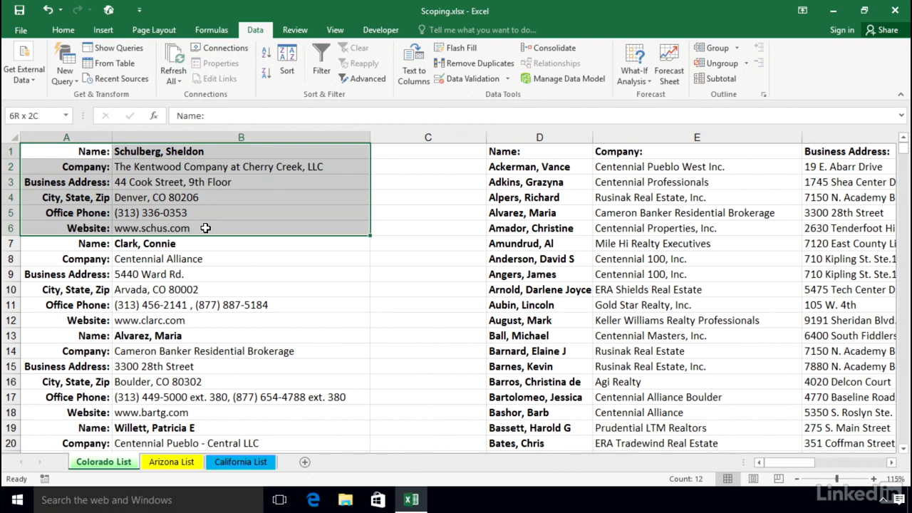
pyautogui.moveTo(205, 228); pyautogui.dragTo(206, 228)
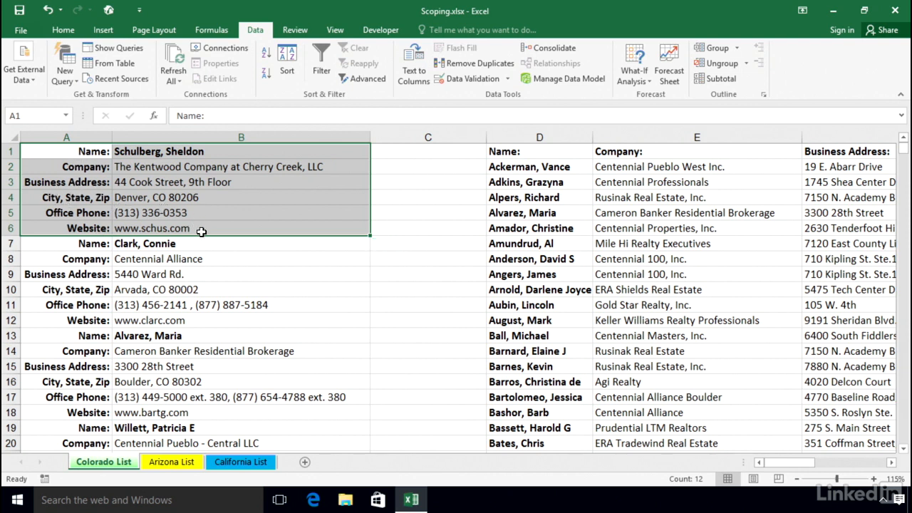
pyautogui.click(241, 228)
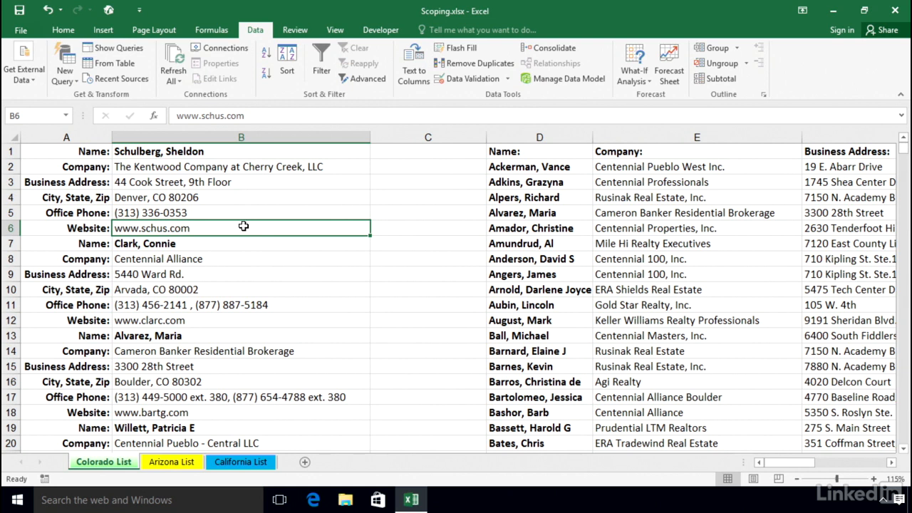
pyautogui.click(228, 151)
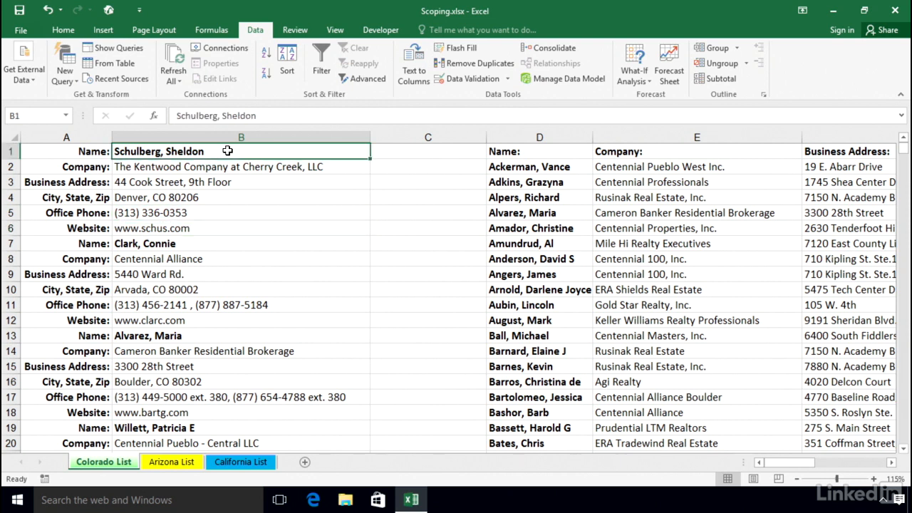